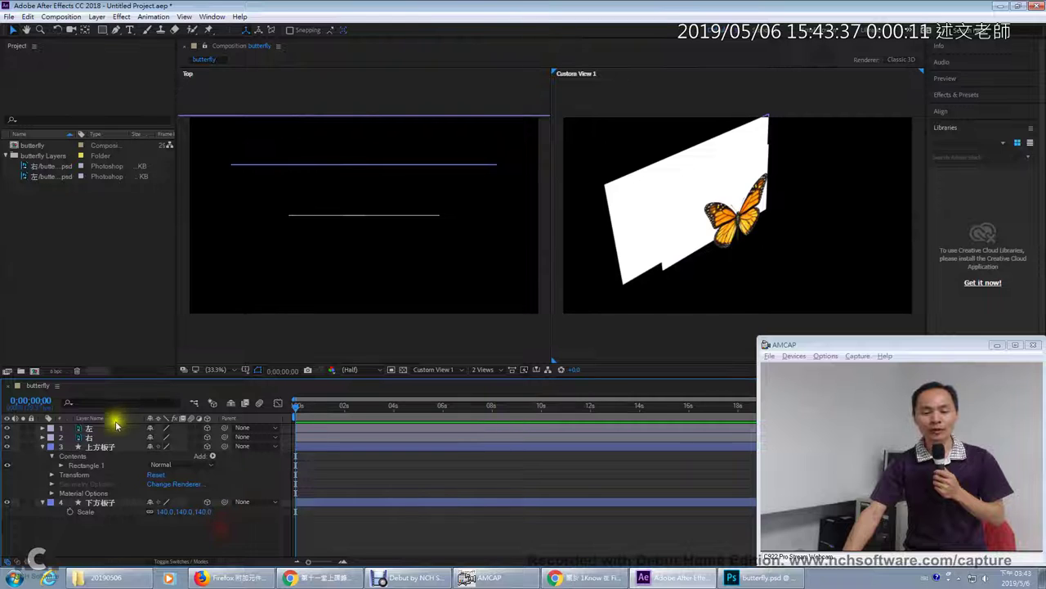
Step: Create a spot light with Casts Shadows enabled, shadow darkness set to 65%, and shadow diffusion raised slightly above zero
left_click(114, 428)
left_click(96, 16)
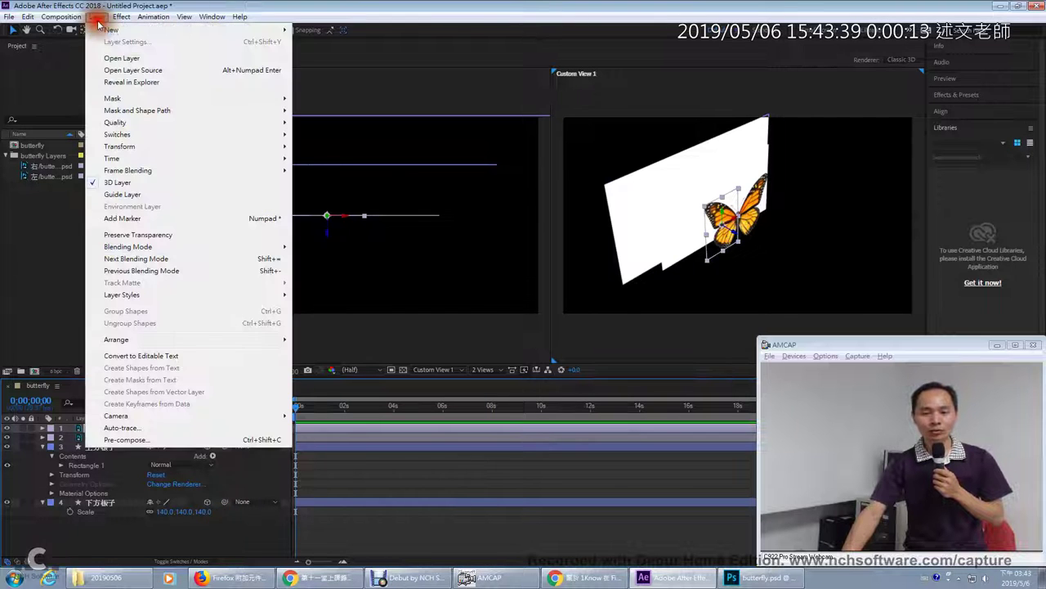
mouse_move(116, 30)
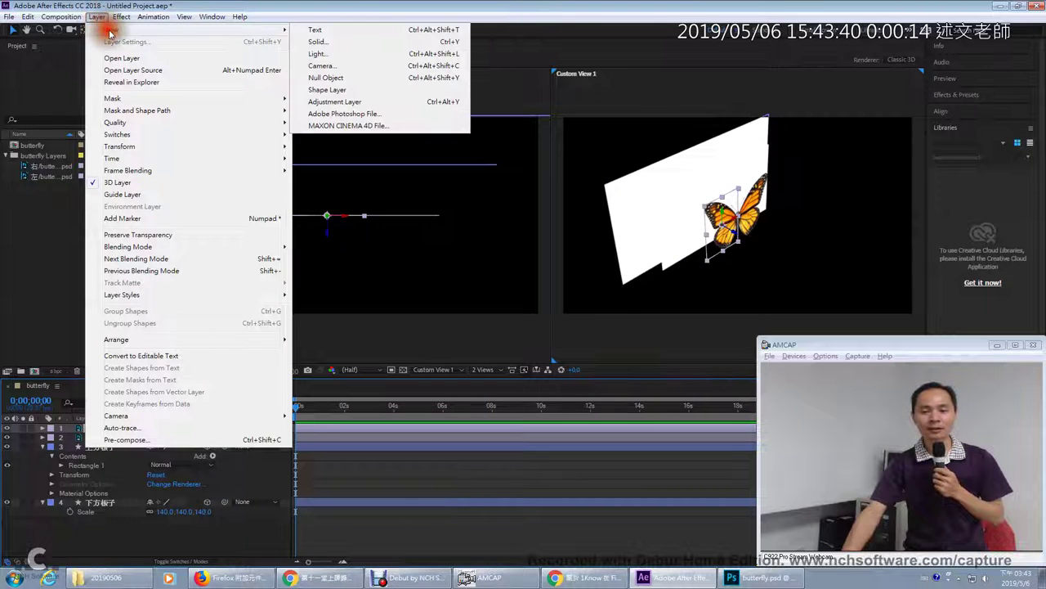
left_click(355, 63)
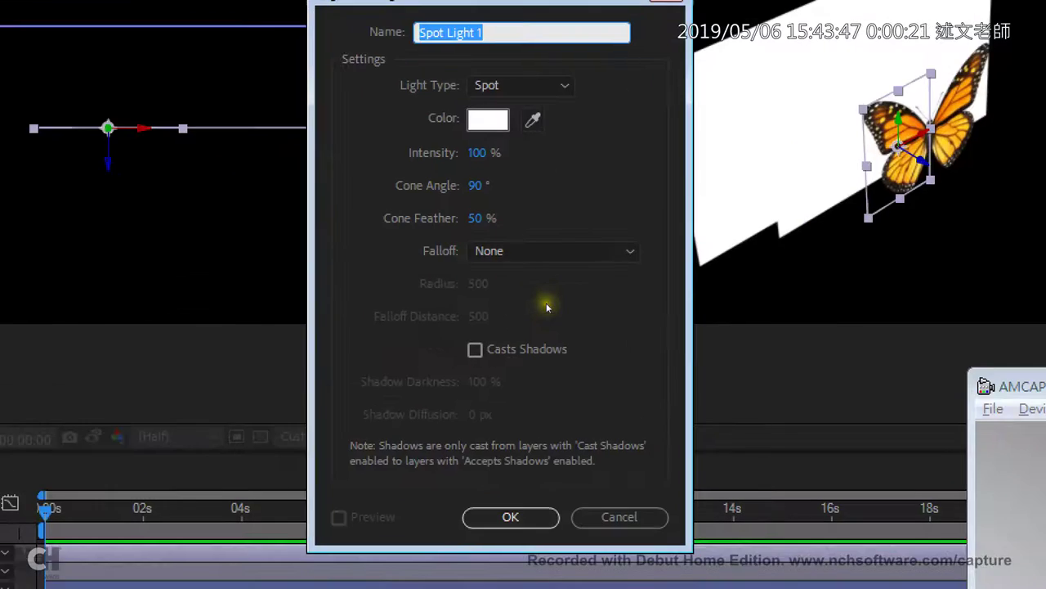
mouse_move(479, 365)
left_mouse_down()
mouse_move(450, 335)
mouse_move(446, 380)
left_mouse_up()
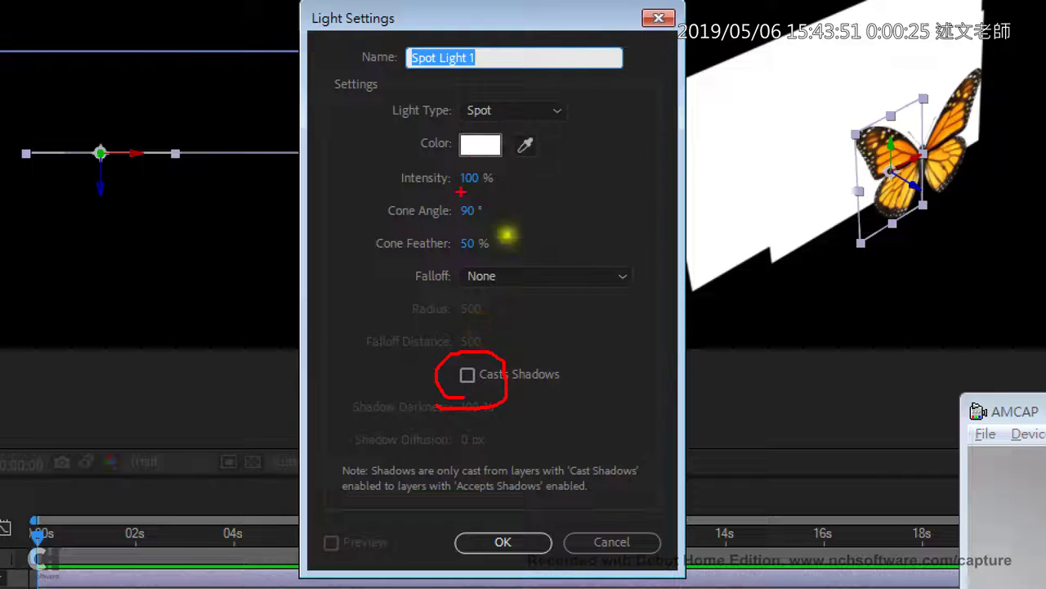
mouse_move(509, 114)
left_mouse_down()
mouse_move(461, 117)
mouse_move(507, 103)
left_mouse_up()
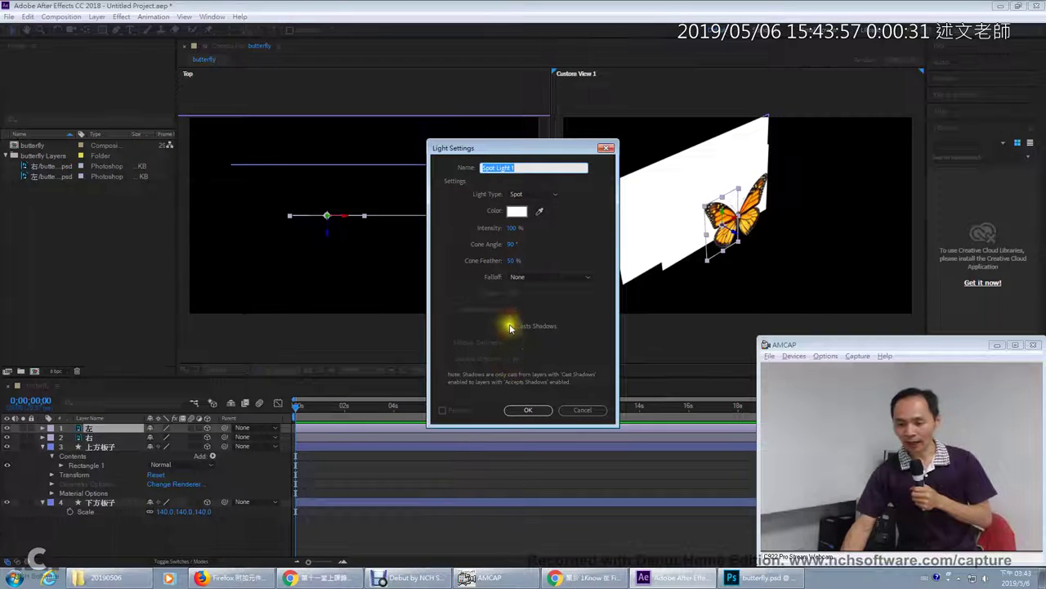
left_click(510, 326)
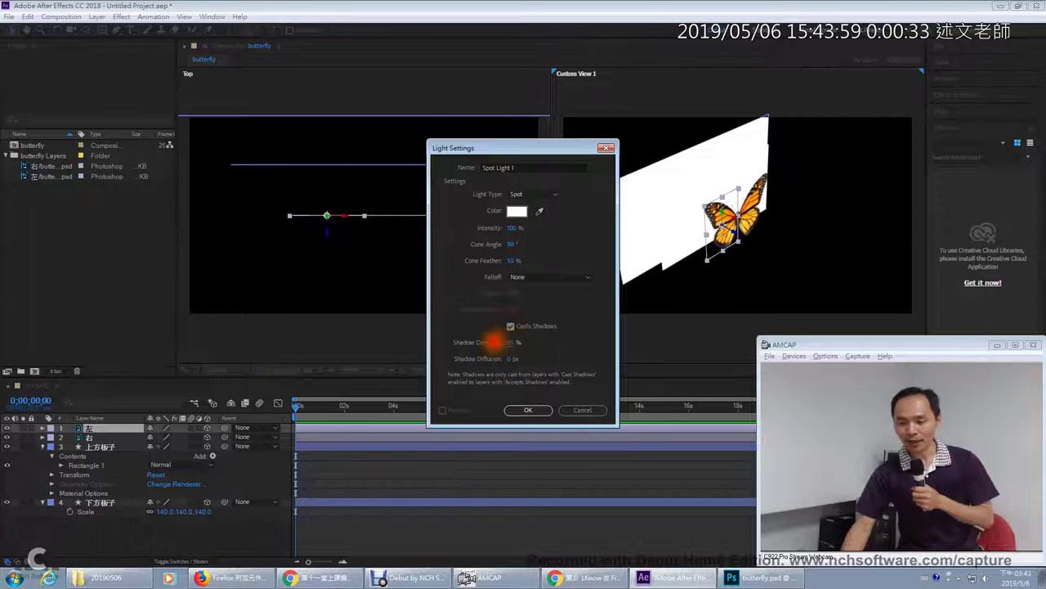
left_click_drag(500, 356, 544, 362)
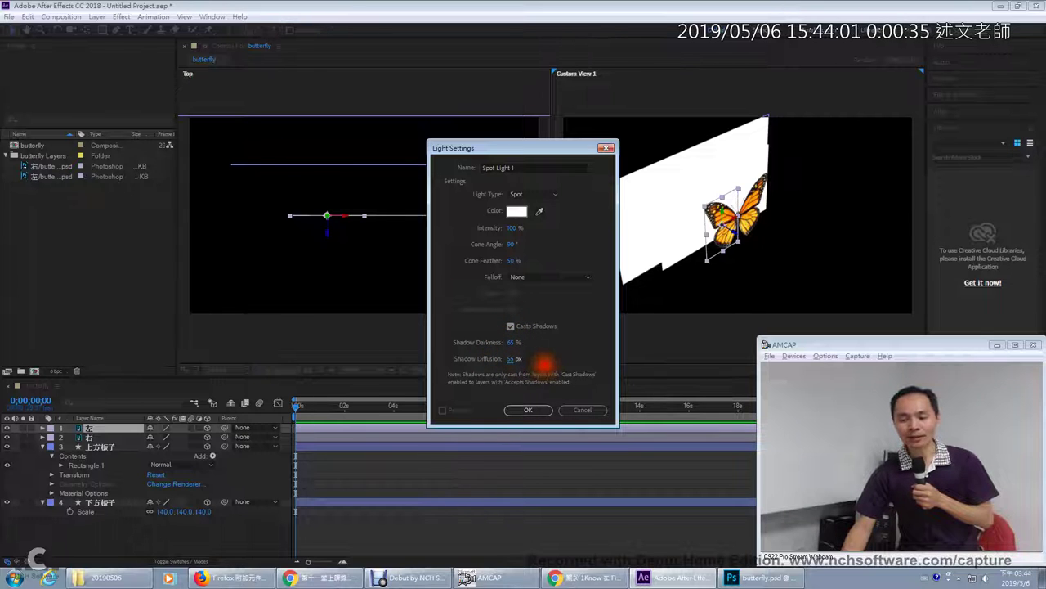
left_click(528, 410)
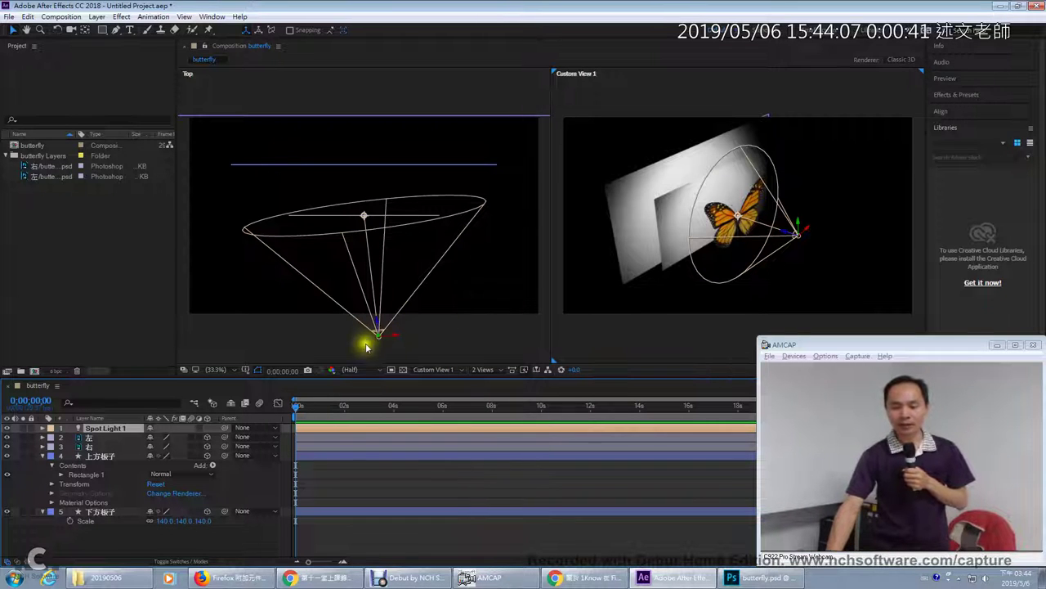
Step: Change the Top view to Left and move the spot light higher and farther away from the butterfly
left_click(475, 333)
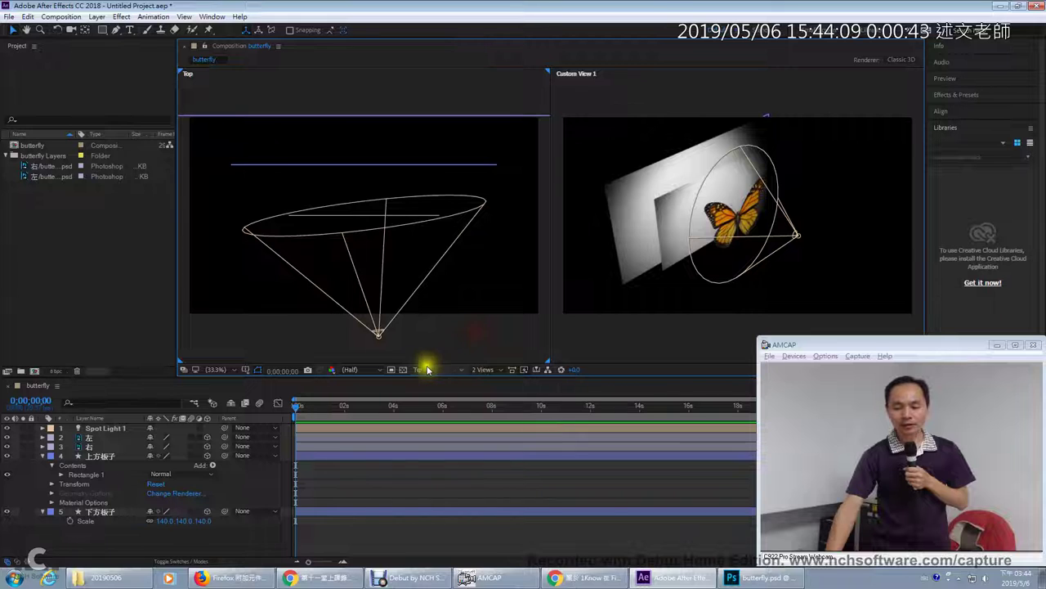
left_click(425, 370)
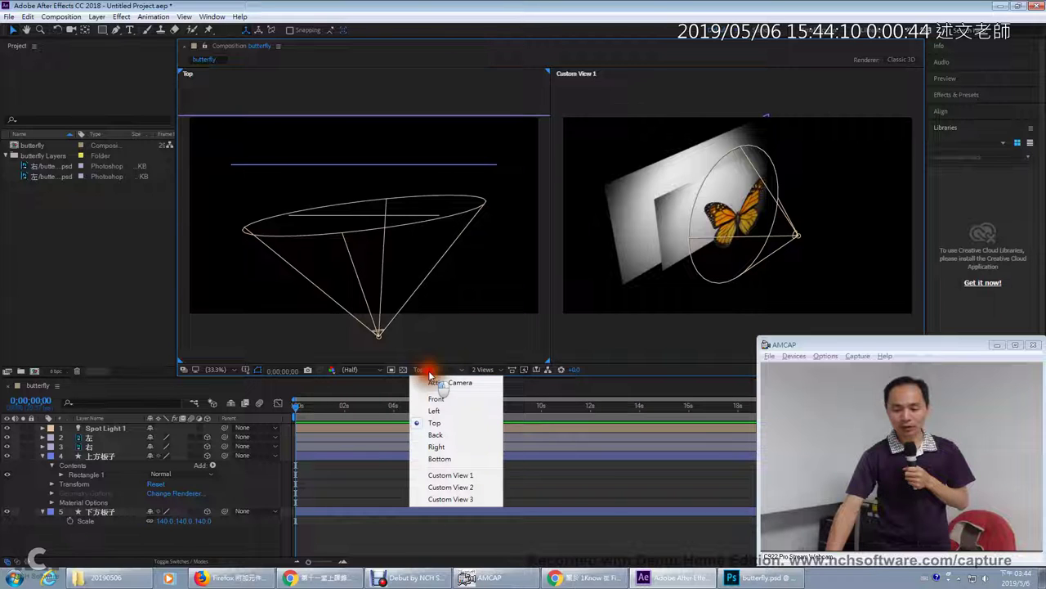
left_click(442, 411)
scroll(477, 270, "down", 2)
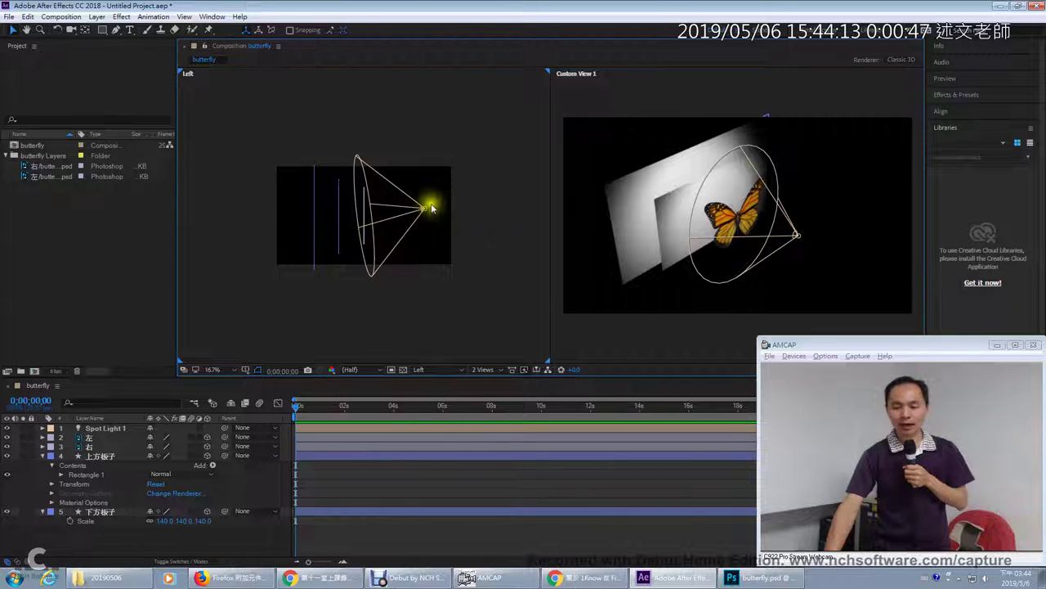
left_click_drag(428, 211, 463, 174)
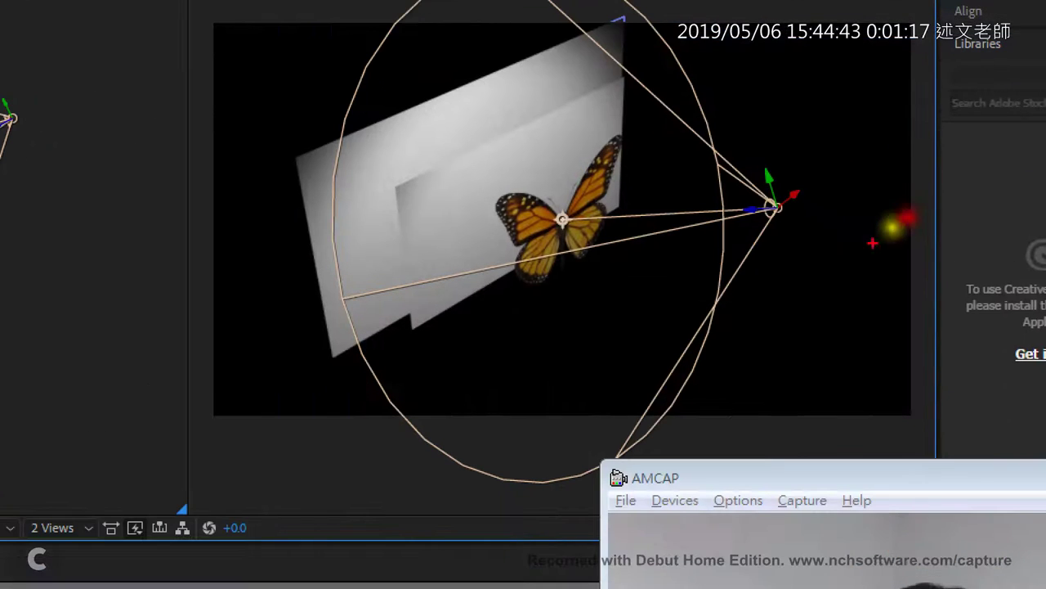
mouse_move(730, 219)
left_mouse_down()
mouse_move(814, 150)
mouse_move(807, 260)
left_mouse_up()
mouse_move(459, 139)
left_mouse_down()
mouse_move(488, 149)
mouse_move(520, 120)
left_mouse_up()
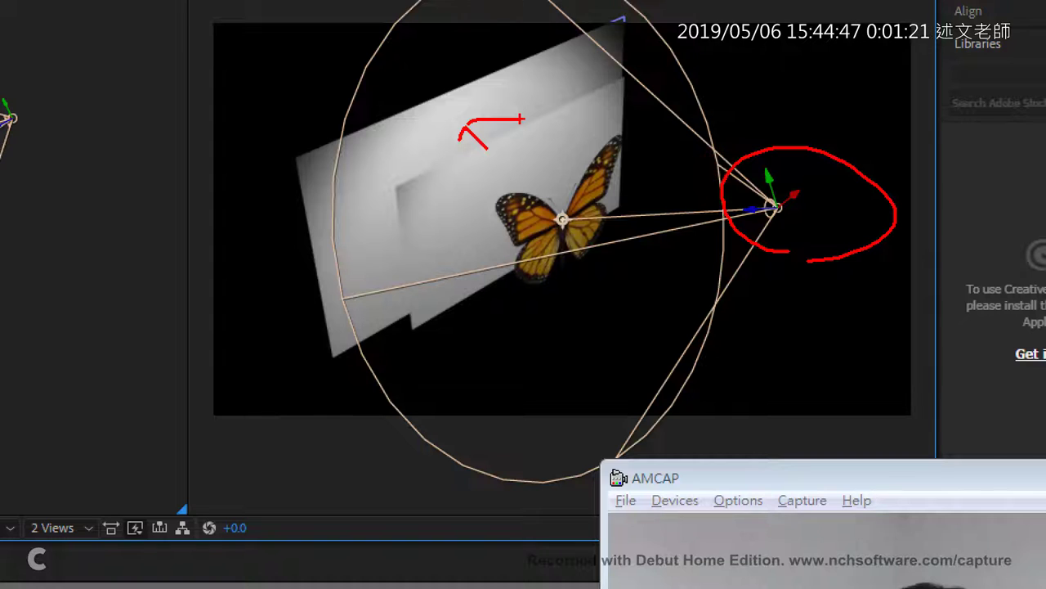
left_click_drag(473, 143, 486, 162)
left_click_drag(496, 127, 482, 156)
mouse_move(406, 96)
left_mouse_down()
mouse_move(410, 105)
mouse_move(443, 75)
left_mouse_up()
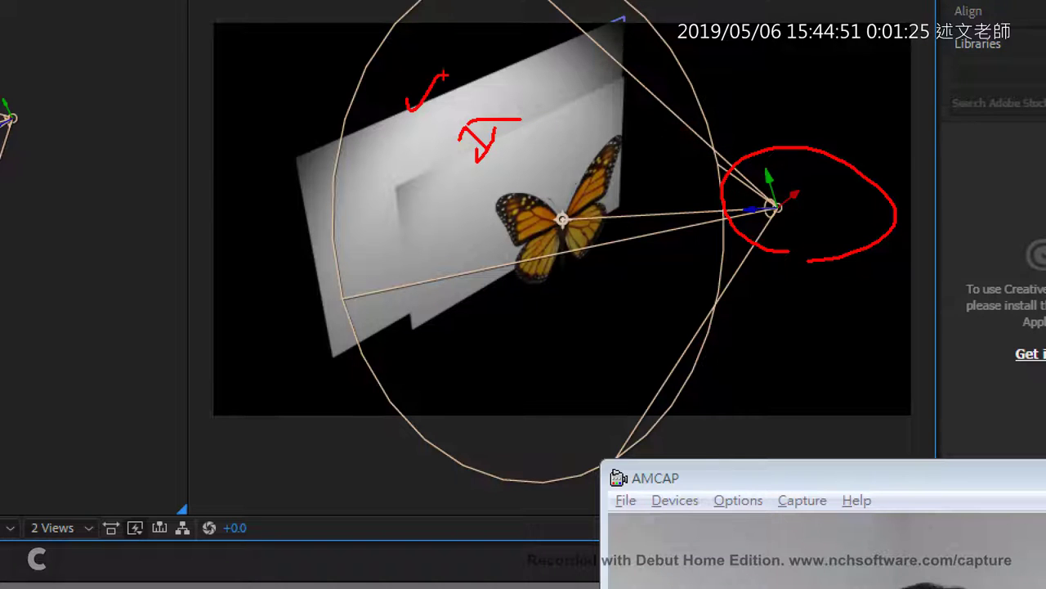
left_click_drag(221, 93, 222, 286)
mouse_move(222, 103)
left_mouse_down()
mouse_move(269, 88)
mouse_move(771, 90)
mouse_move(776, 146)
left_mouse_up()
key("Escape")
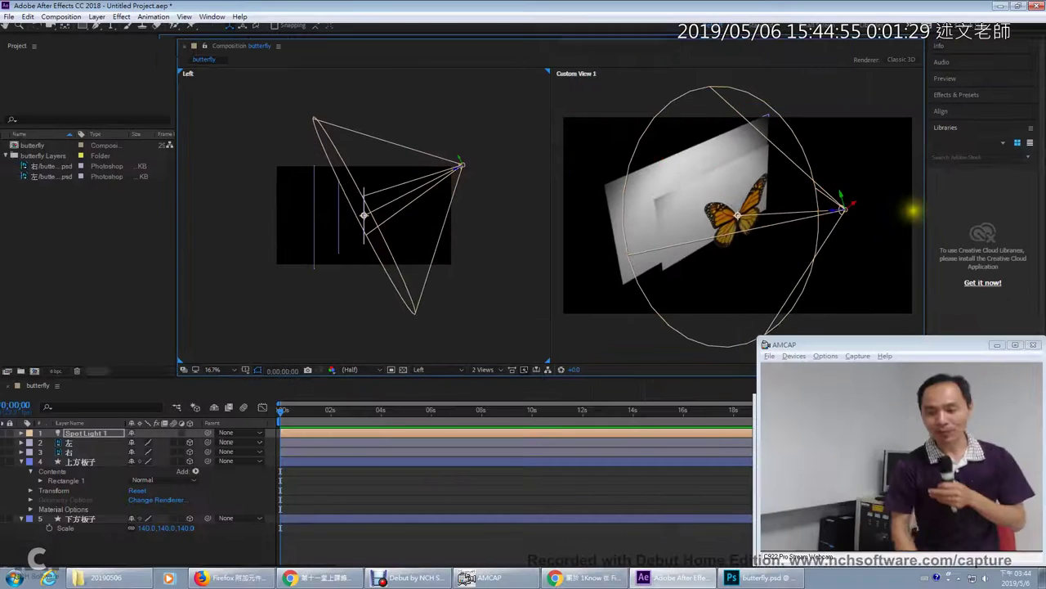
Step: Turn on Casts Shadows in the material options of the 上方板子 layer and collapse the layer's properties
left_click(114, 456)
left_click(93, 512, "shift")
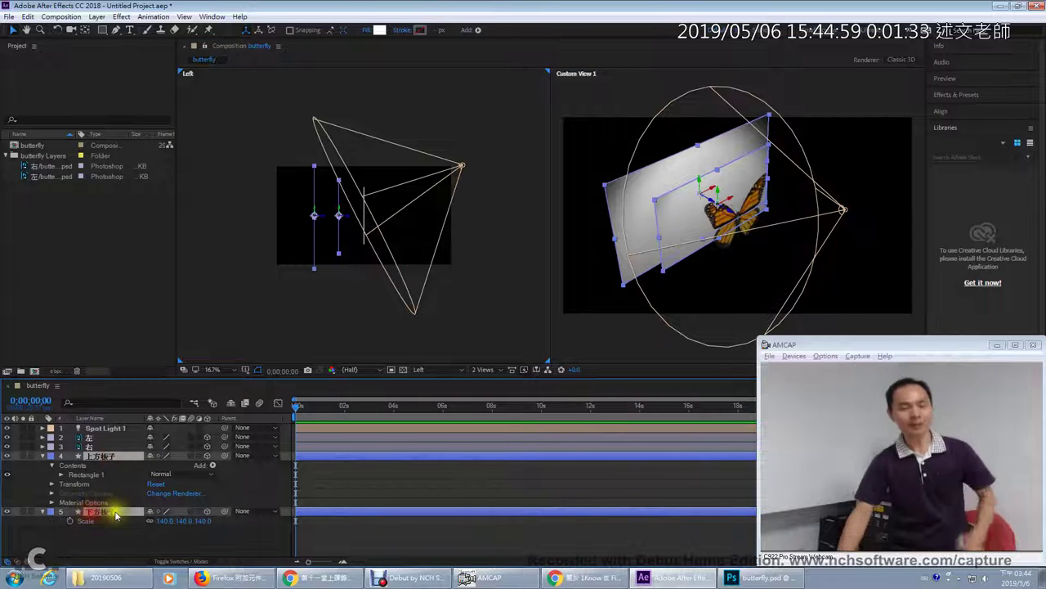
left_click(53, 503)
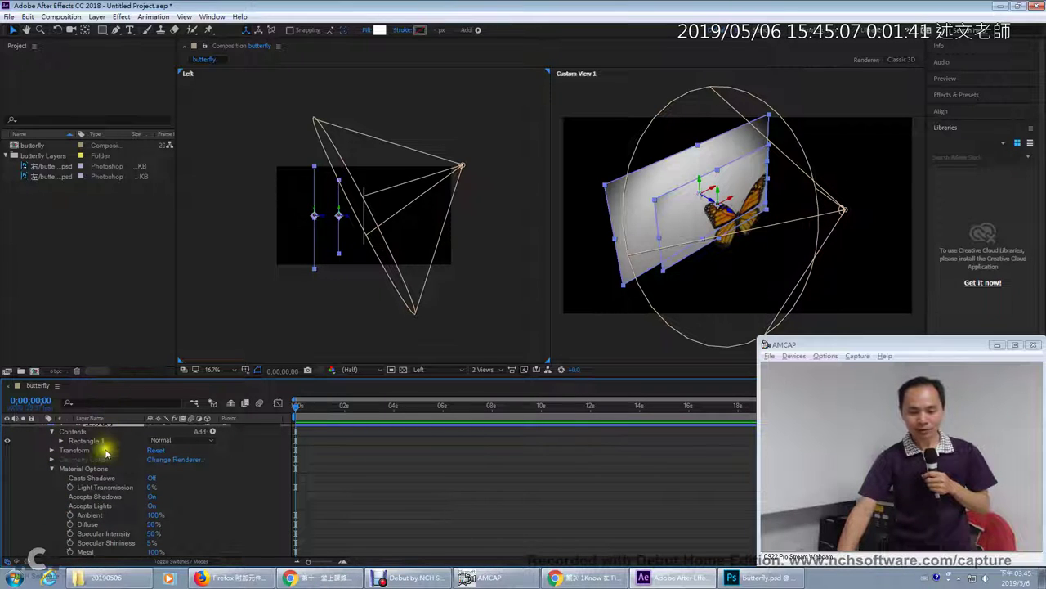
left_click(103, 477)
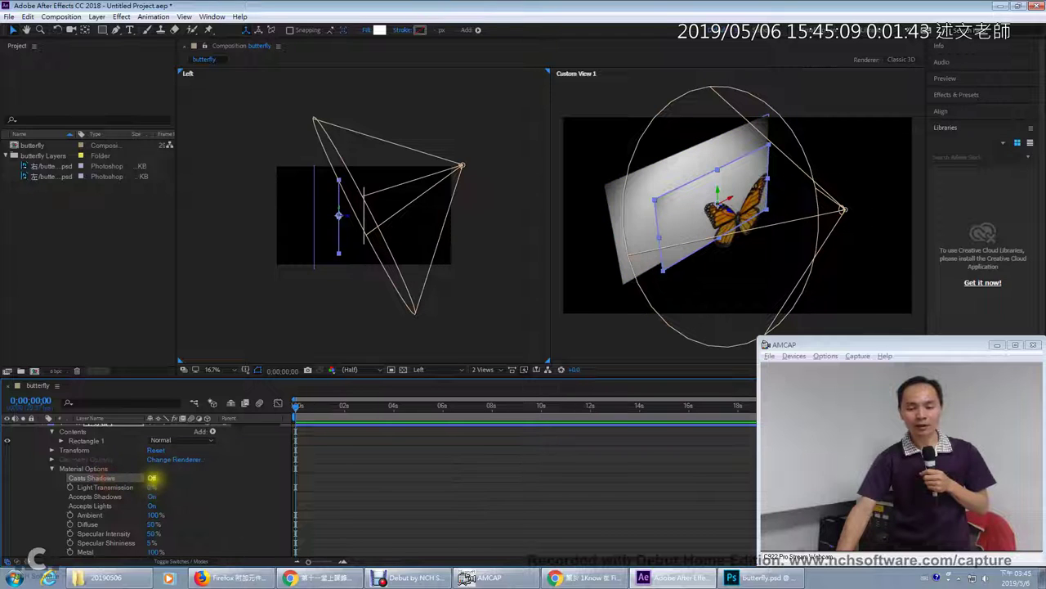
left_click(151, 477)
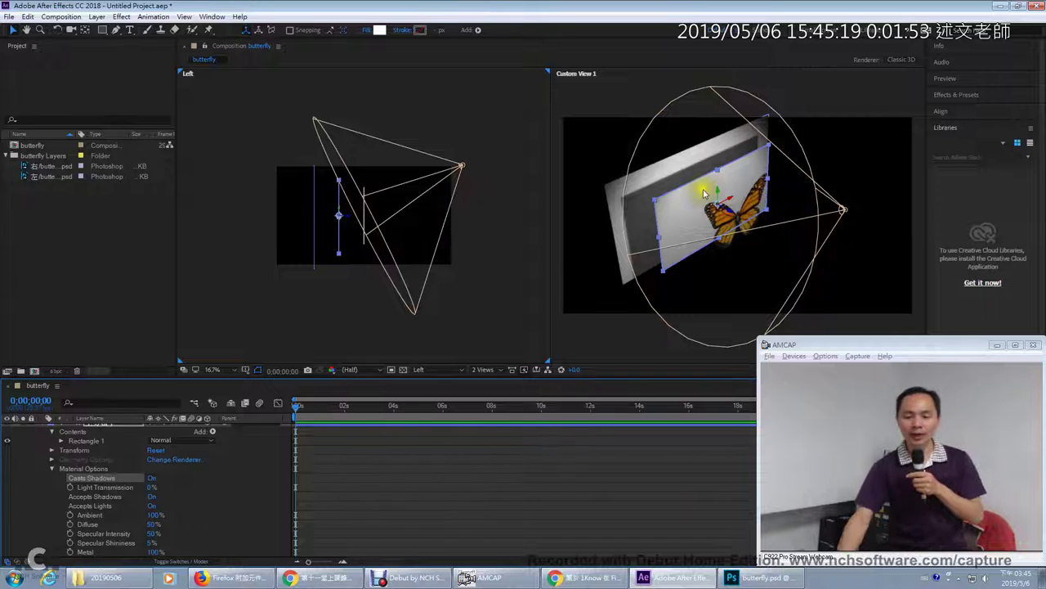
scroll(25, 486, "up", 2)
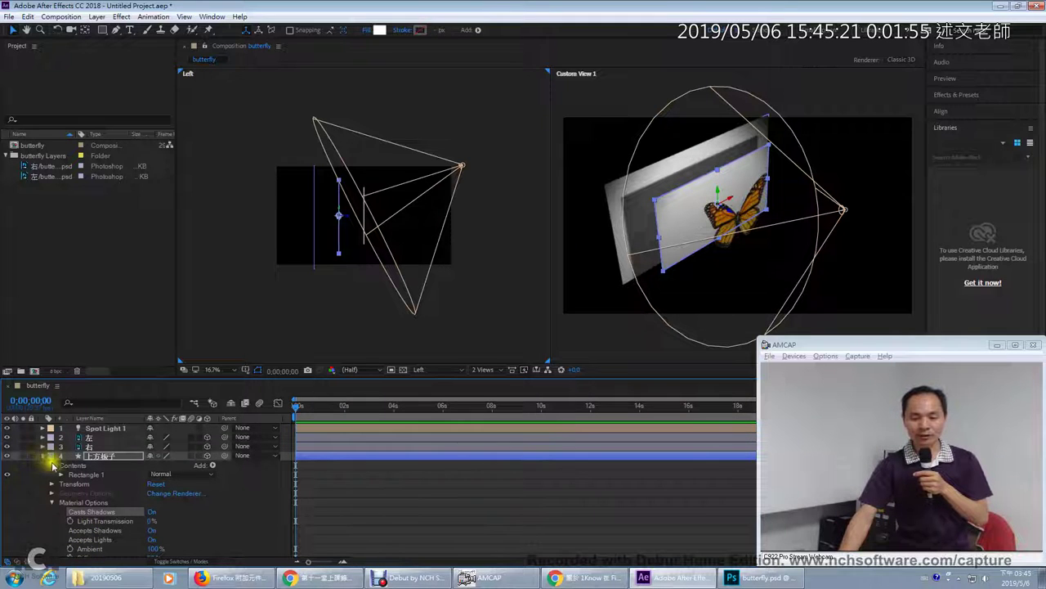
left_click(43, 457)
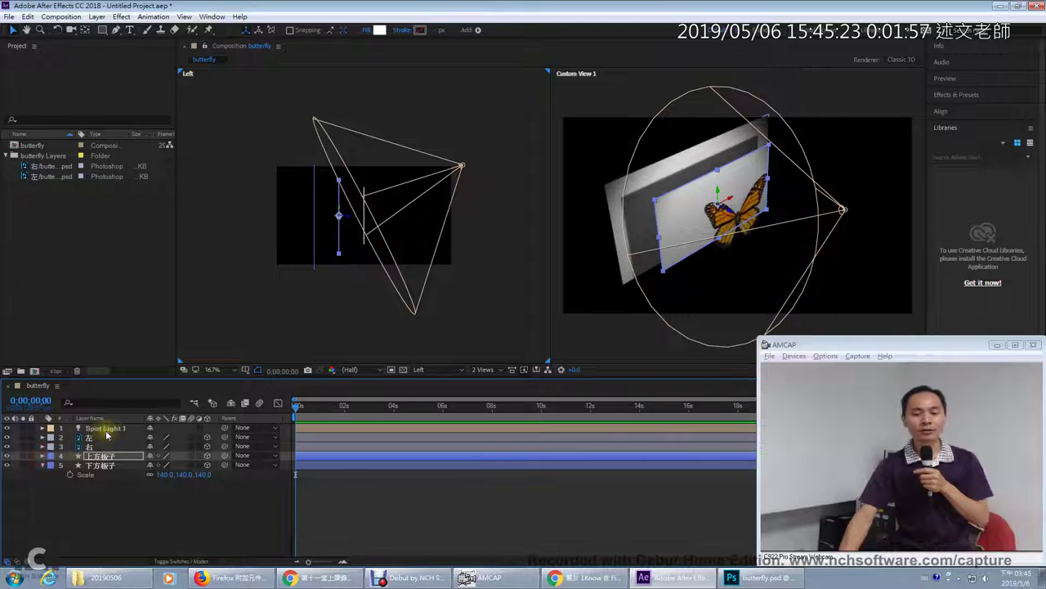
Step: Greatly increase the spot light's shadow diffusion to soften the edges of the cast shadow
double_click(104, 429)
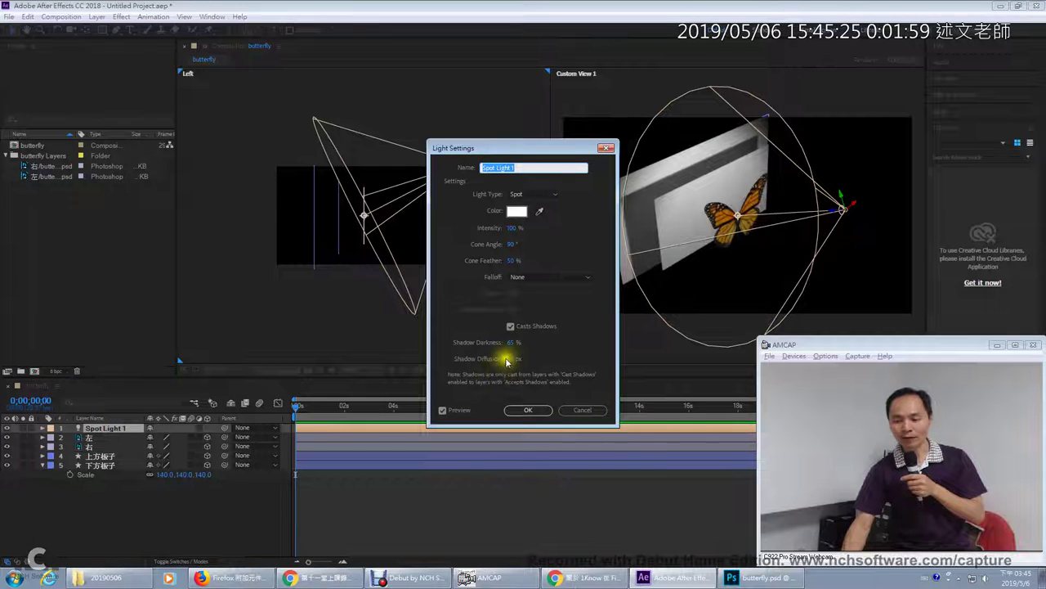
left_click_drag(507, 360, 635, 354)
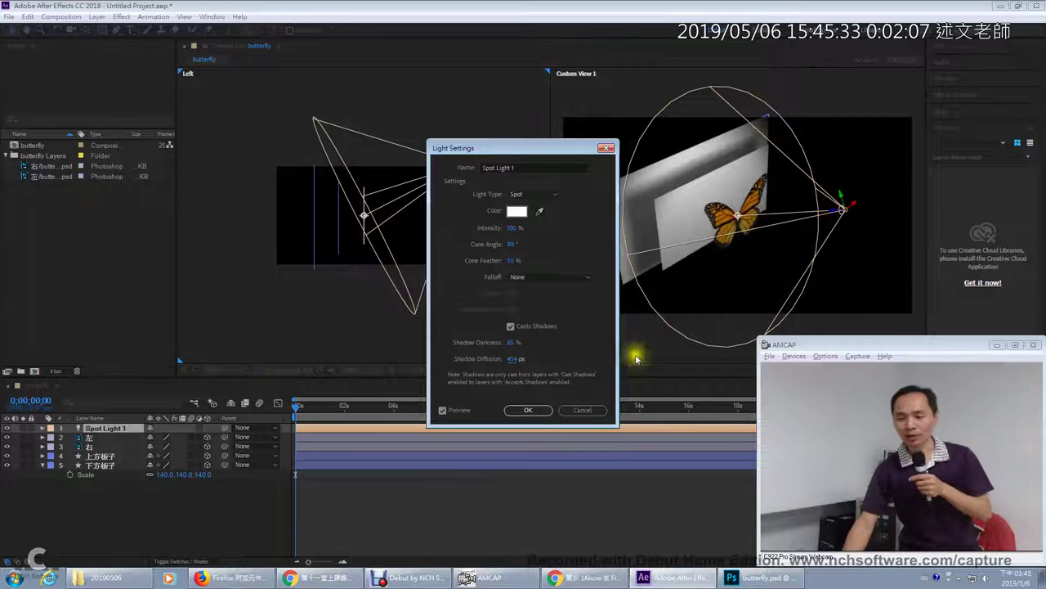
left_click(515, 358)
left_click(506, 343)
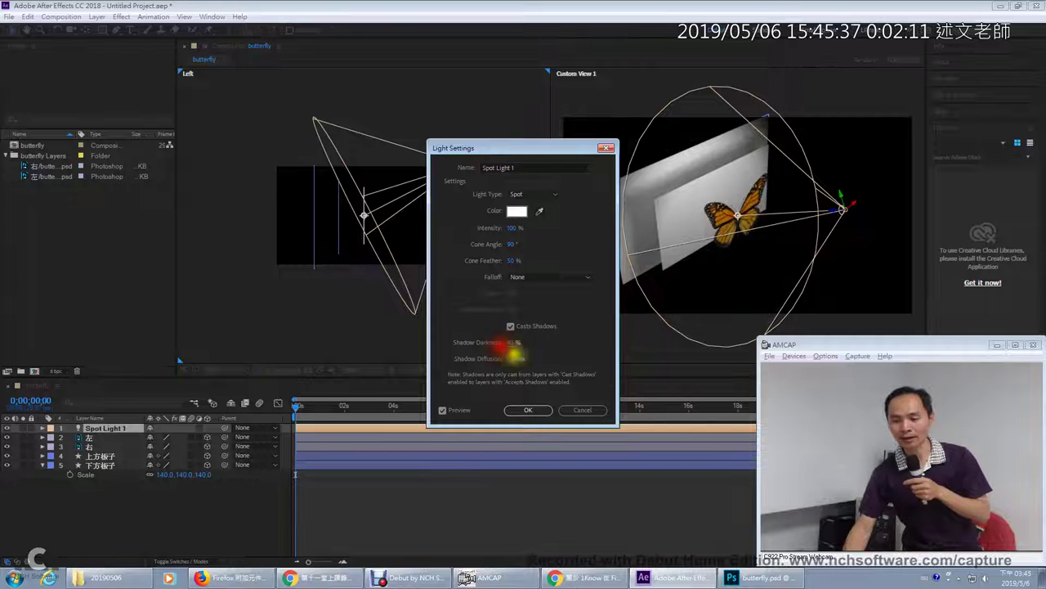
left_click(528, 410)
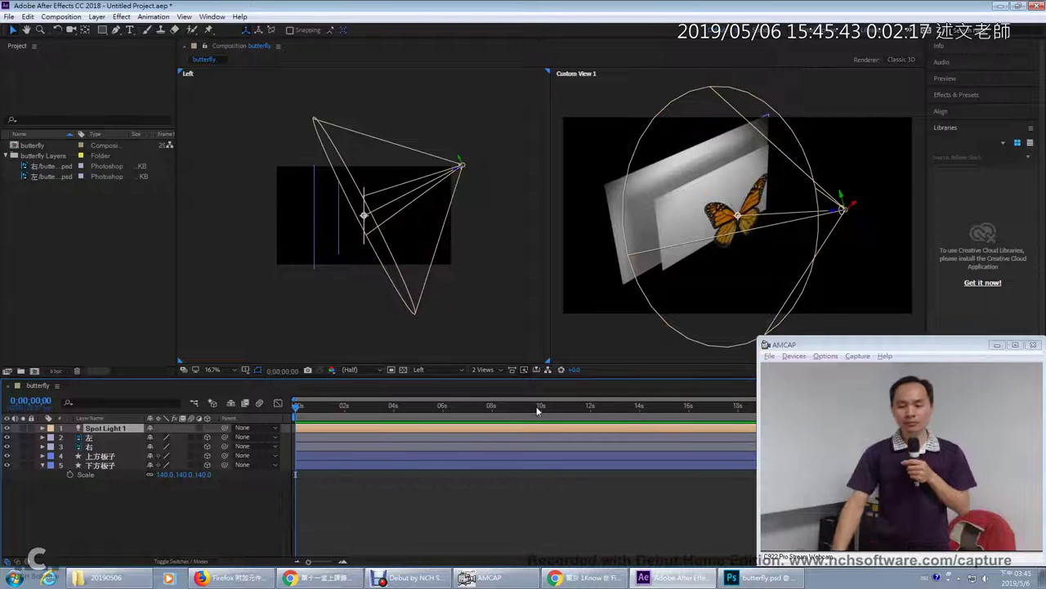
Step: Add a two-node camera with the 50mm preset to the composition
left_click(384, 324)
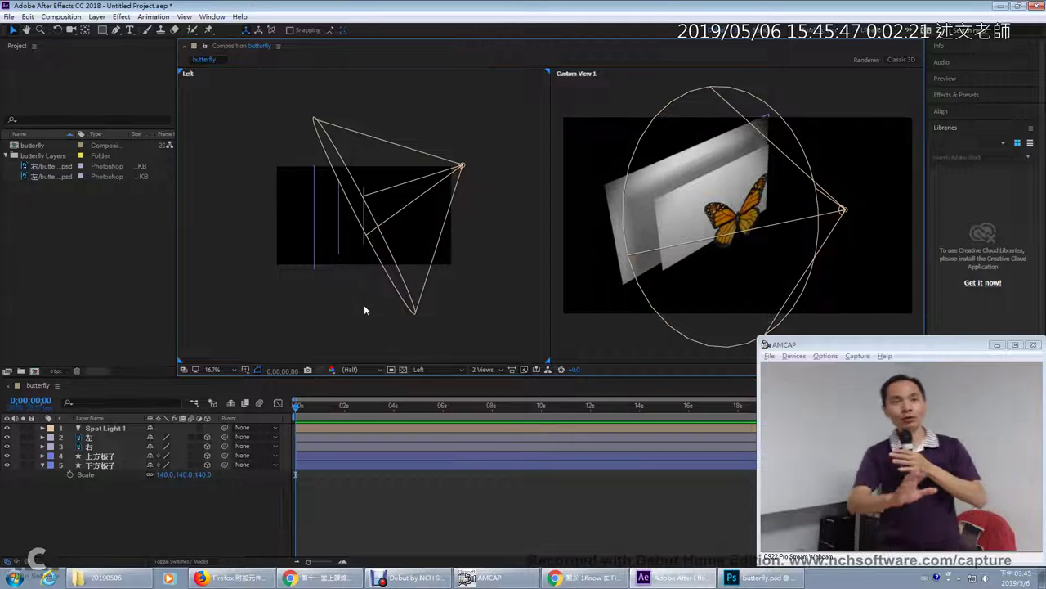
left_click(365, 307)
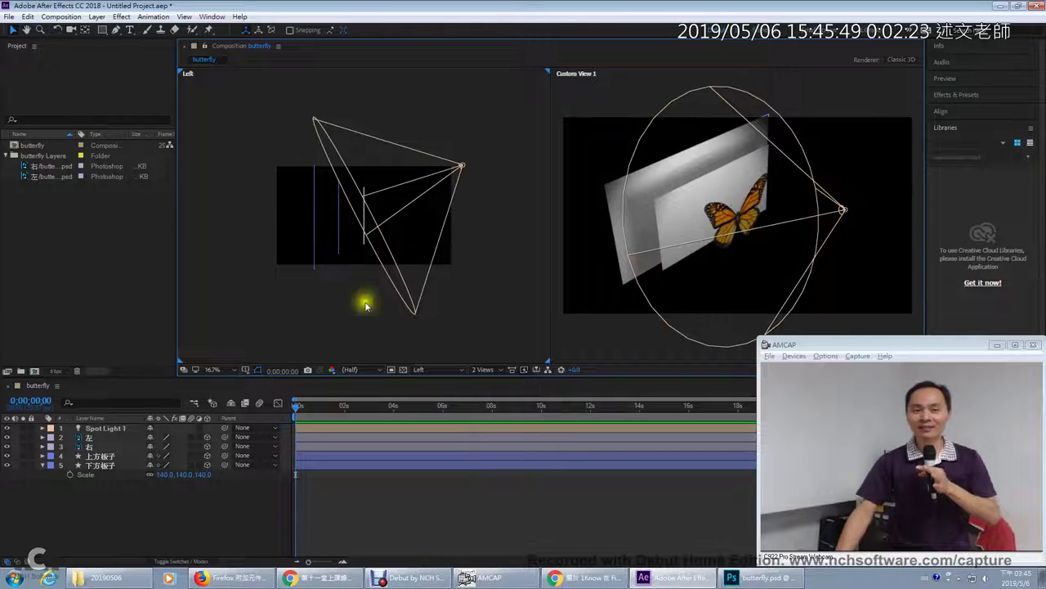
left_click(96, 17)
mouse_move(112, 30)
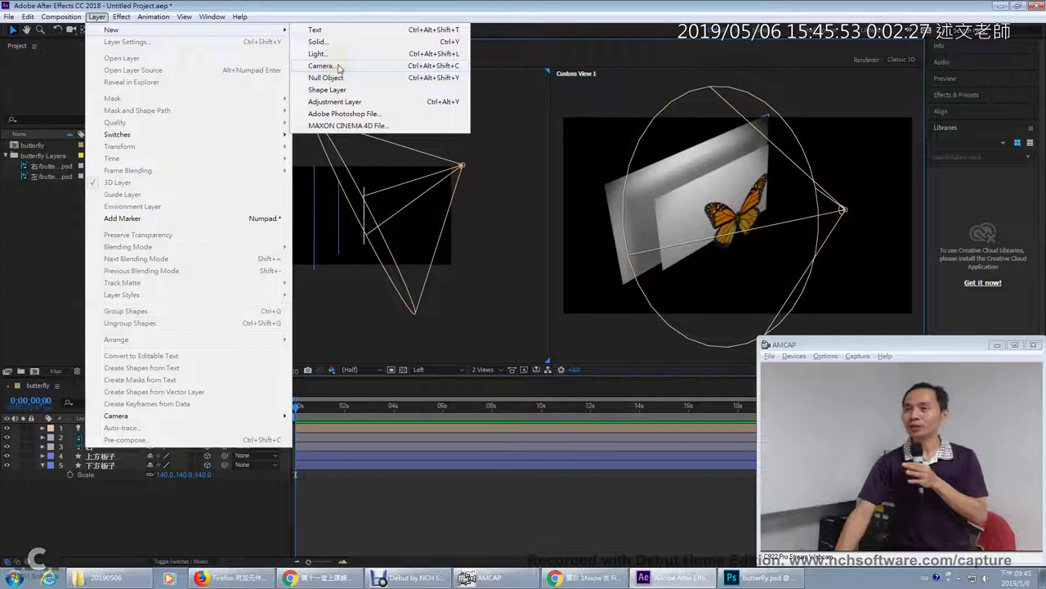
left_click(339, 66)
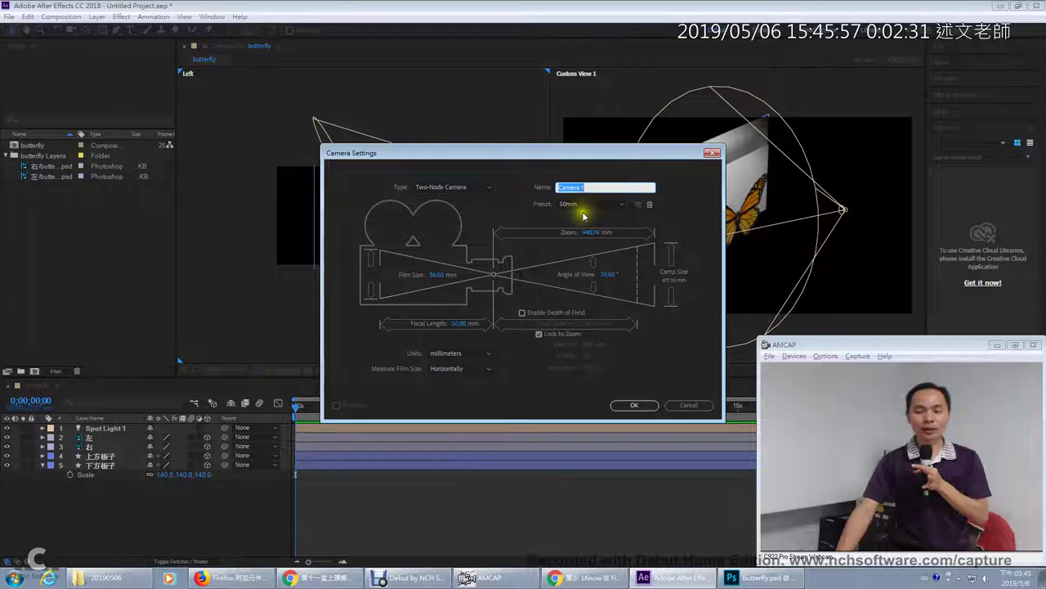
left_click(637, 403)
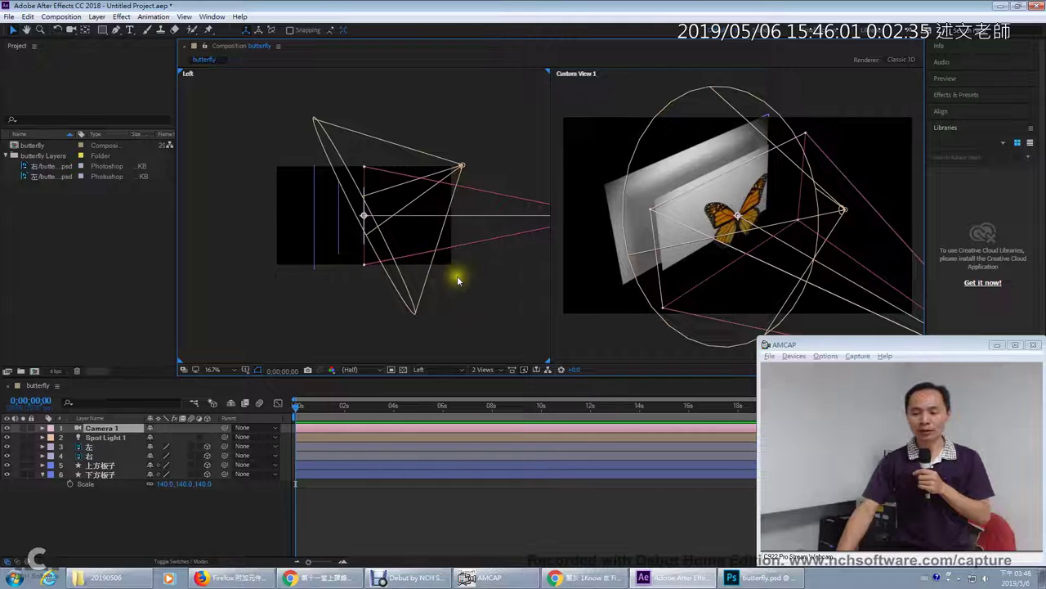
key("h")
left_click_drag(461, 276, 330, 282)
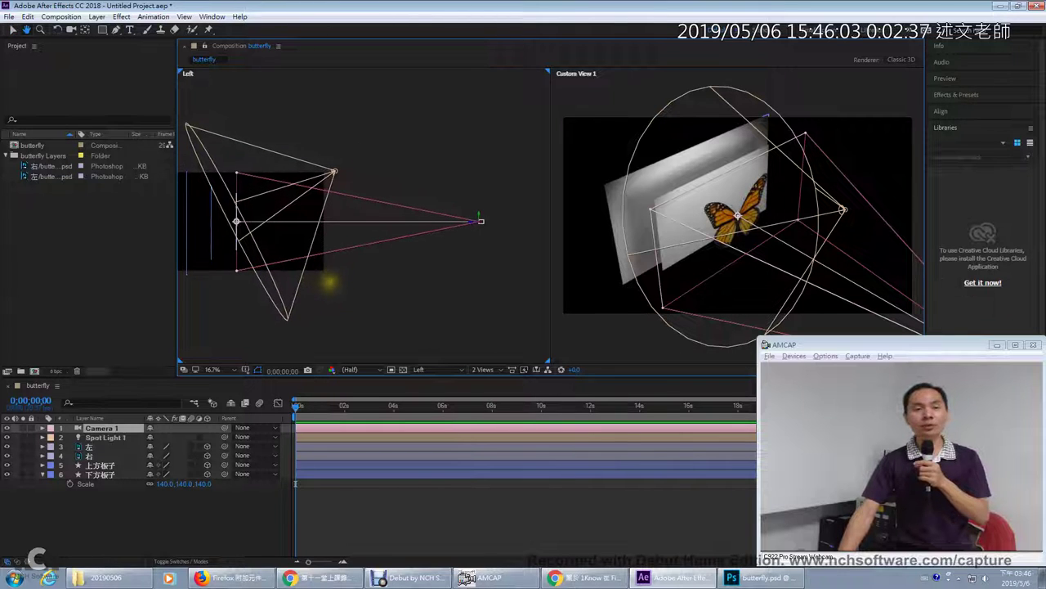
key("v")
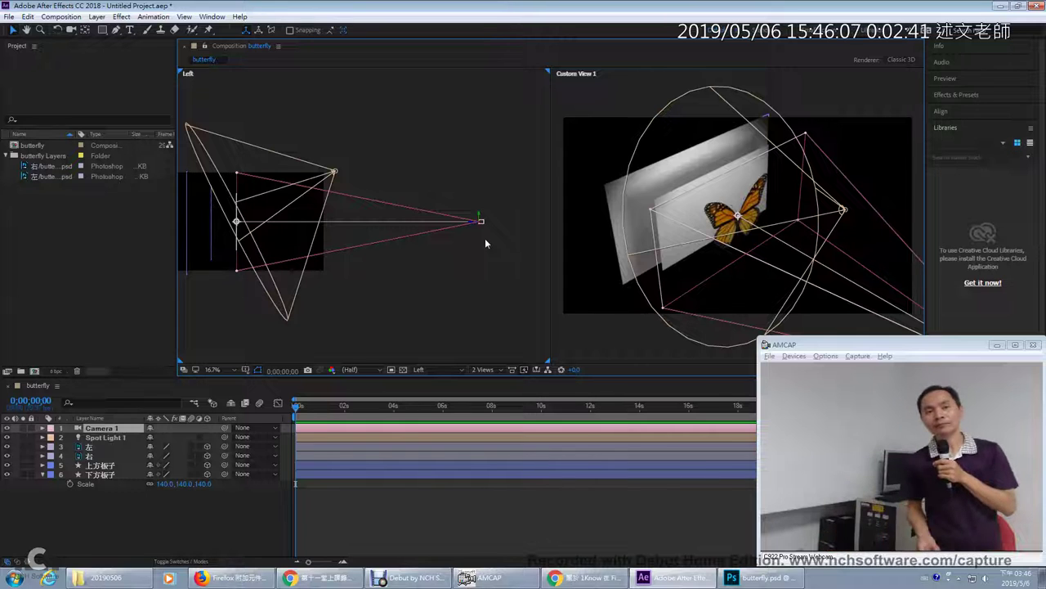
Step: Switch to Chrome, examine the sample butterfly animation on the 1Know course group page, and return to After Effects
left_click(333, 580)
left_click(37, 9)
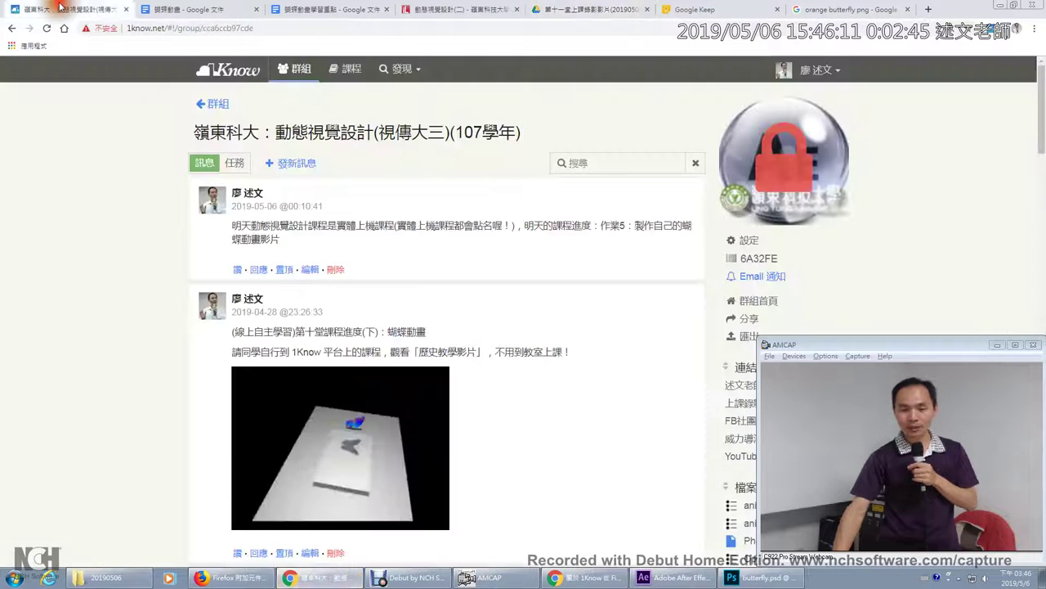
scroll(508, 458, "down", 1)
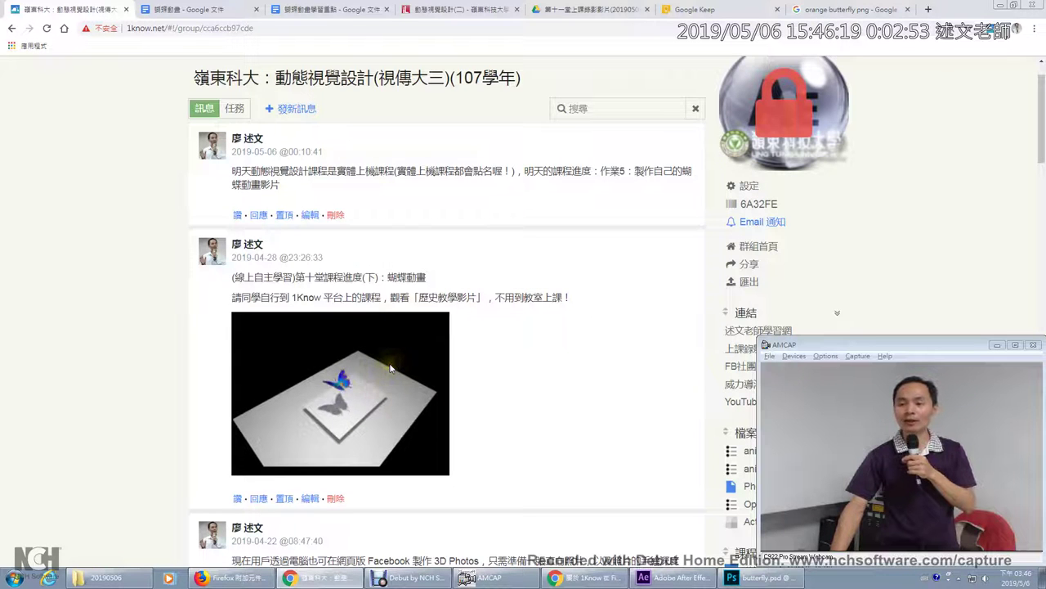
key("alt+Tab")
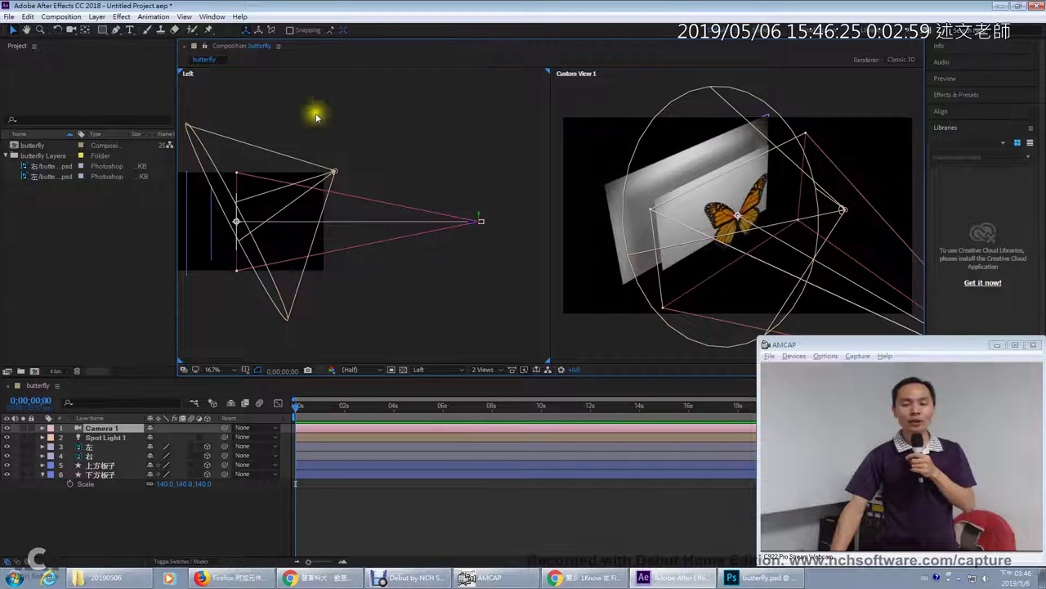
Step: Try moving Camera 1 downward in the Left view and undo the move
left_click(424, 370)
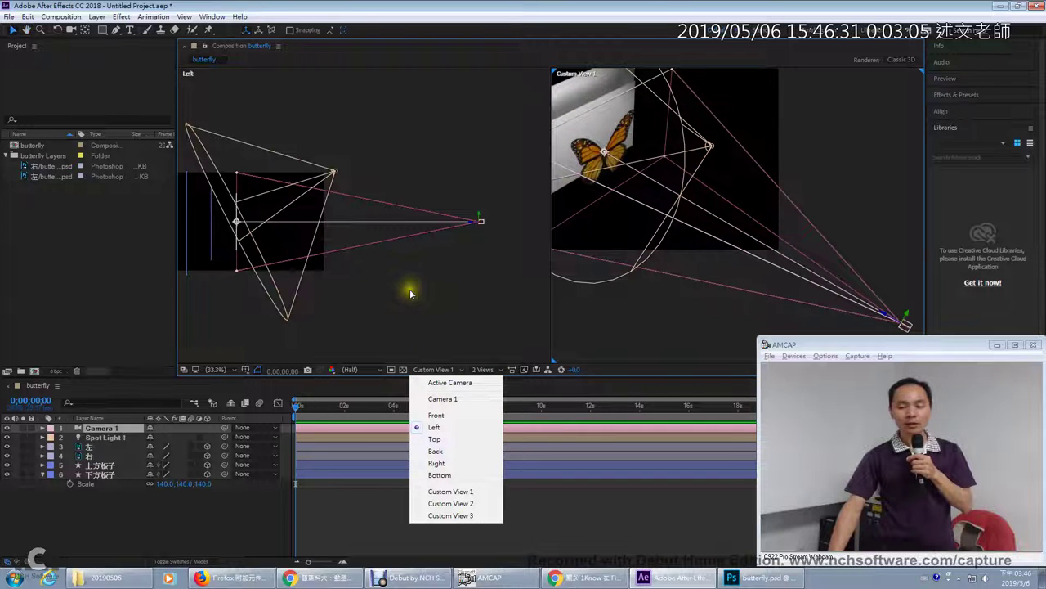
left_click(410, 289)
scroll(468, 301, "down", 2)
left_click_drag(467, 301, 430, 289)
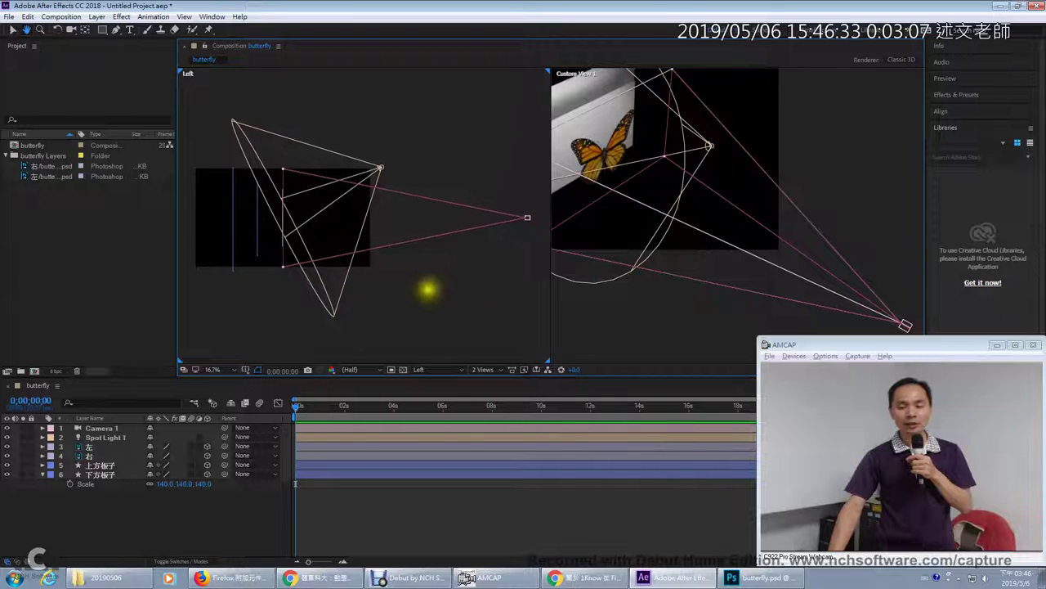
left_click(524, 218)
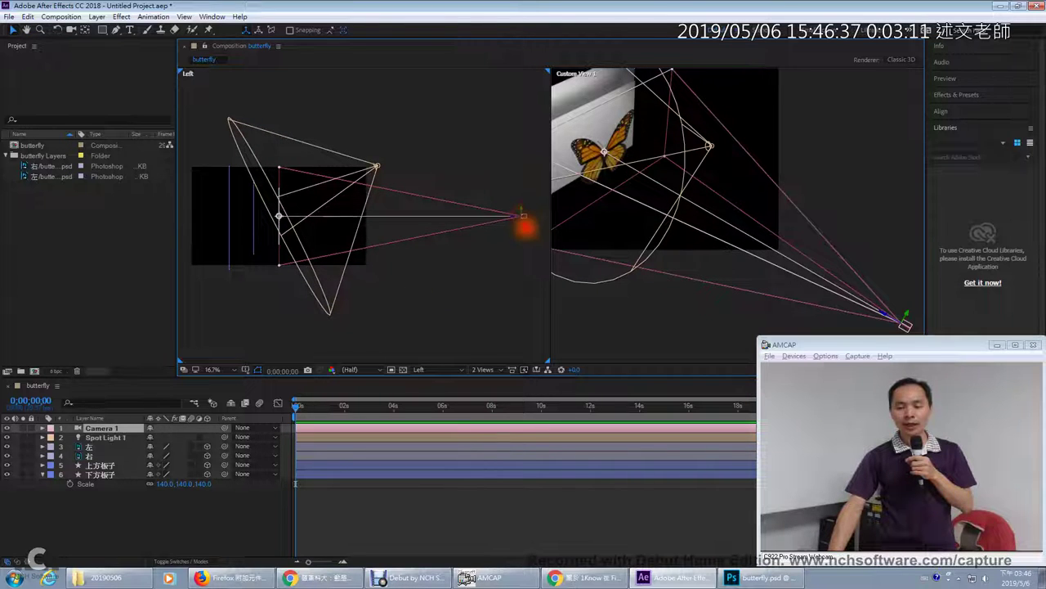
left_click_drag(524, 218, 497, 308)
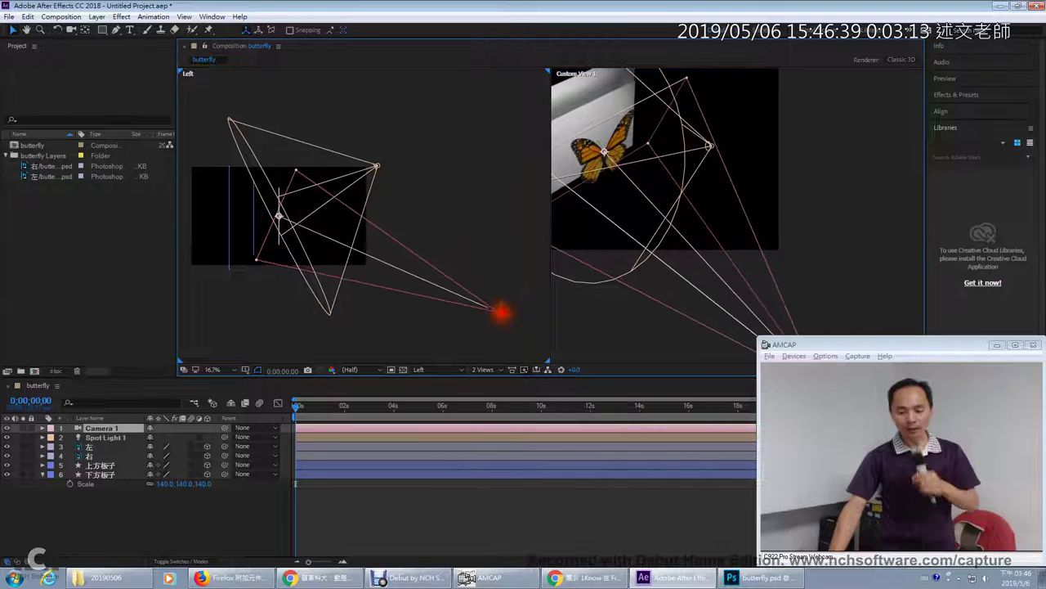
key("ctrl+z")
Step: Set the Custom View 1 viewport to show the Active Camera view
left_click(581, 299)
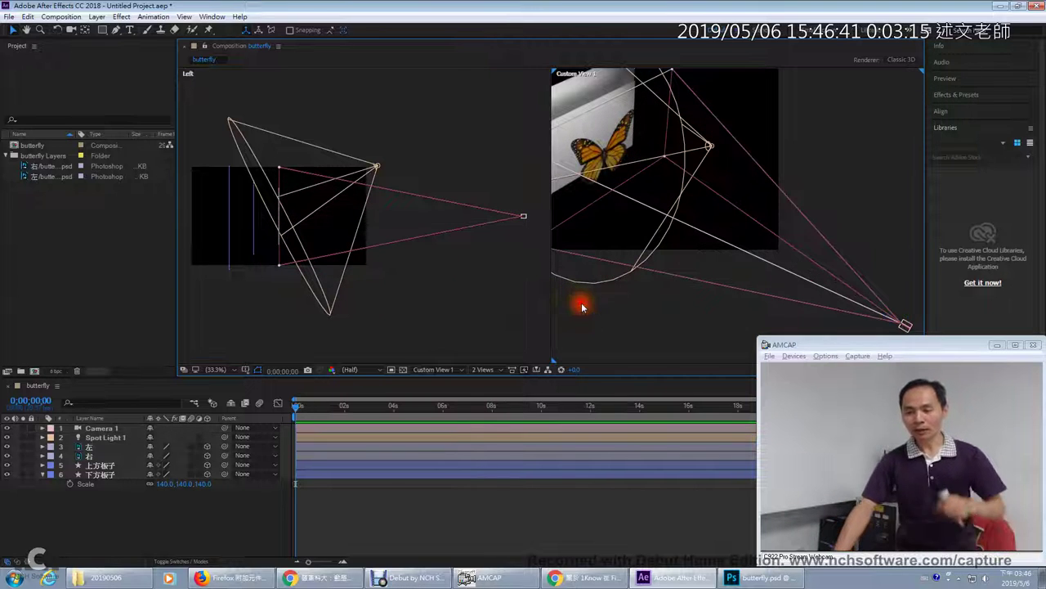
left_click(440, 370)
left_click(448, 384)
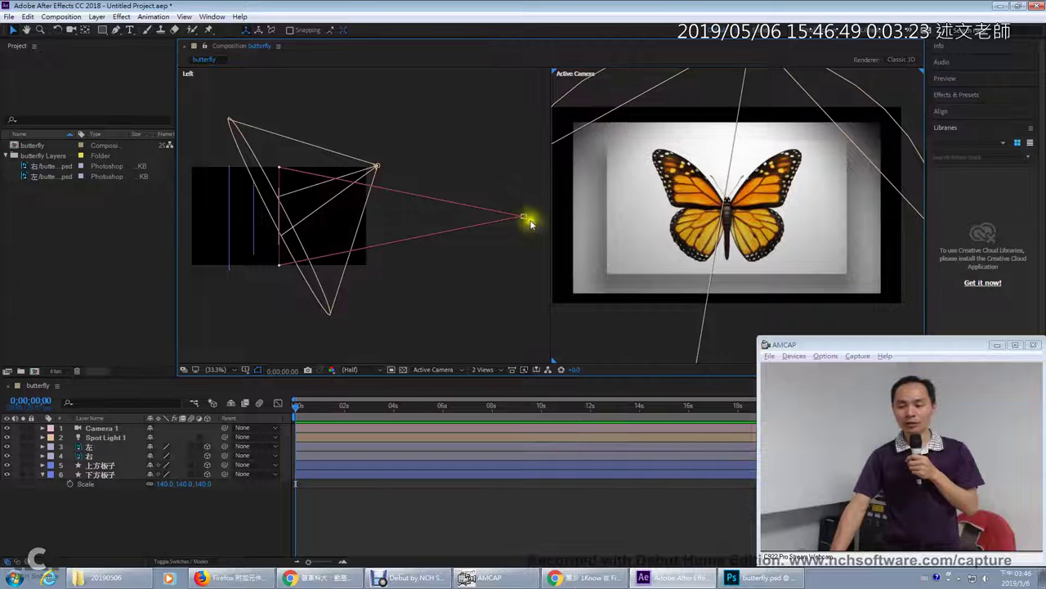
Step: Try lowering Camera 1 in the Left view against the Active Camera view, and undo the change
left_click(321, 219)
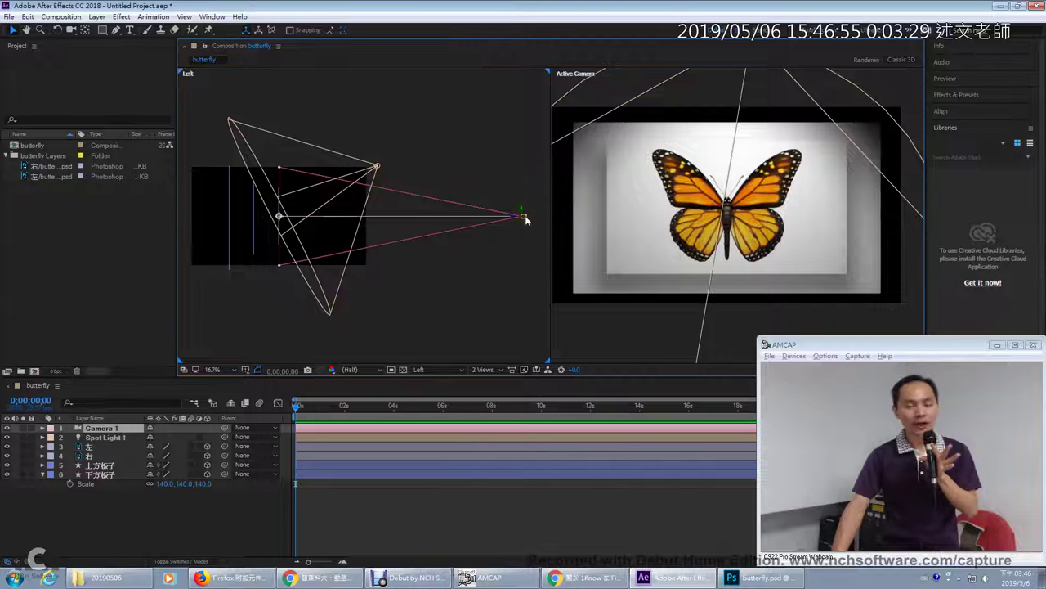
left_click_drag(526, 218, 528, 243)
left_click_drag(524, 319, 508, 262)
key("ctrl+z")
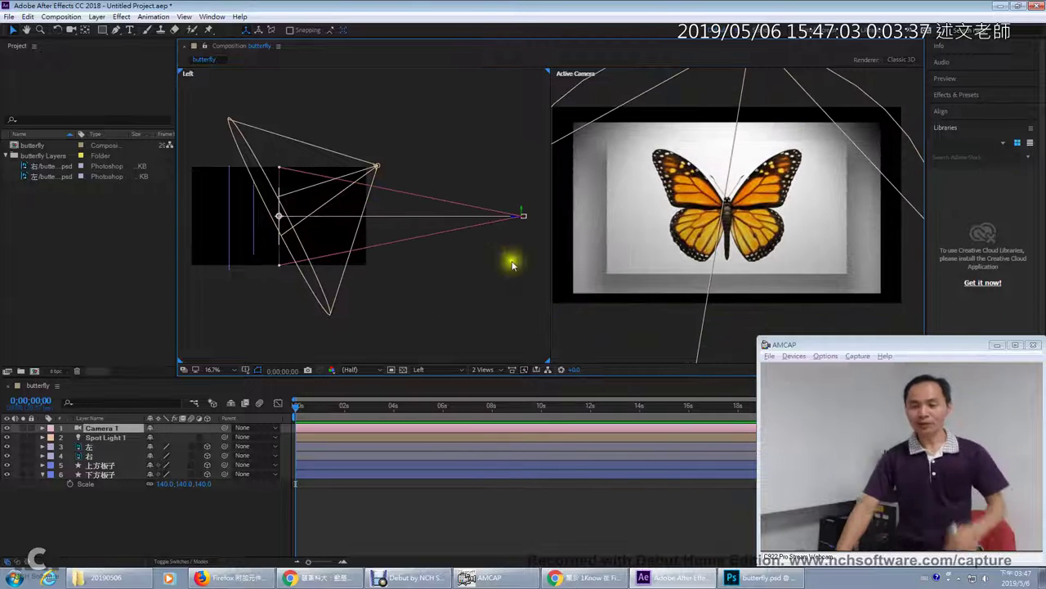
Step: Identify the back board and the butterfly's 左 and 右 wing layers in the Left view by selecting them
left_click(214, 196)
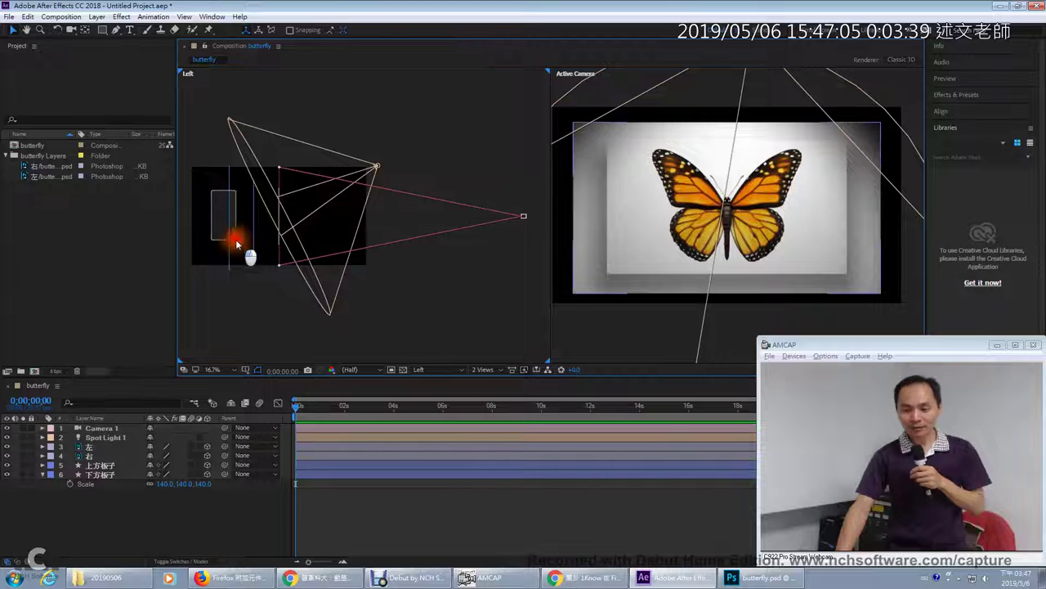
left_click(231, 219)
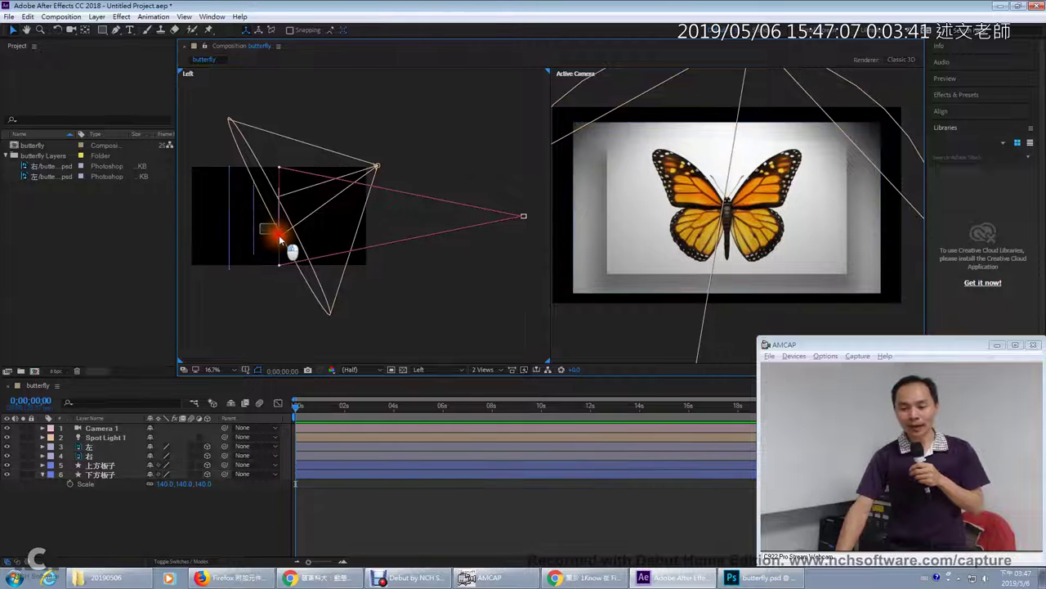
left_click_drag(279, 235, 258, 210)
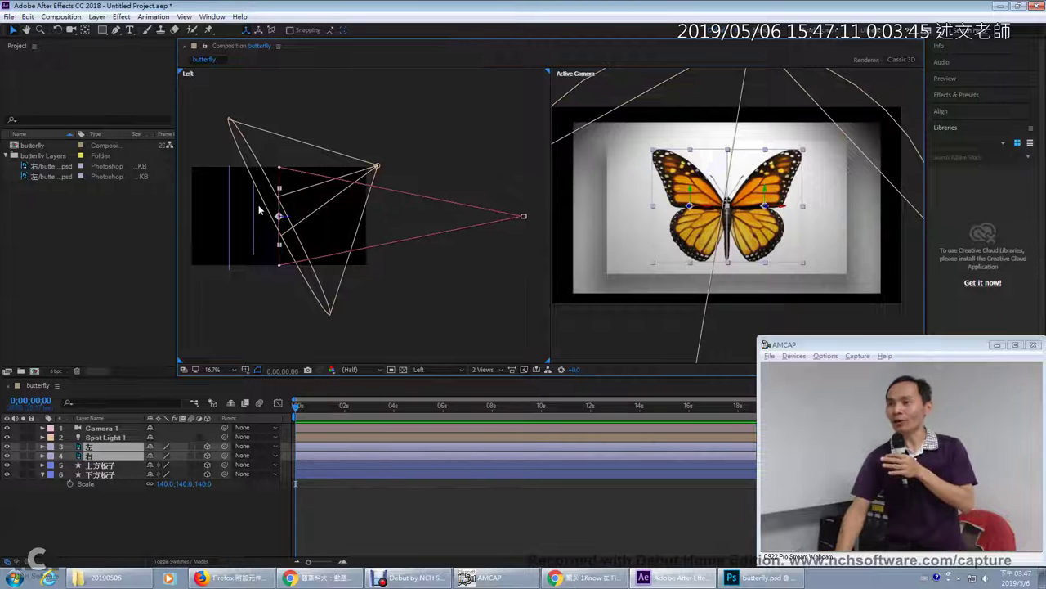
Step: Move Camera 1 in the Left view far below and away from the boards, aimed up at the butterfly
left_click_drag(524, 219, 596, 439)
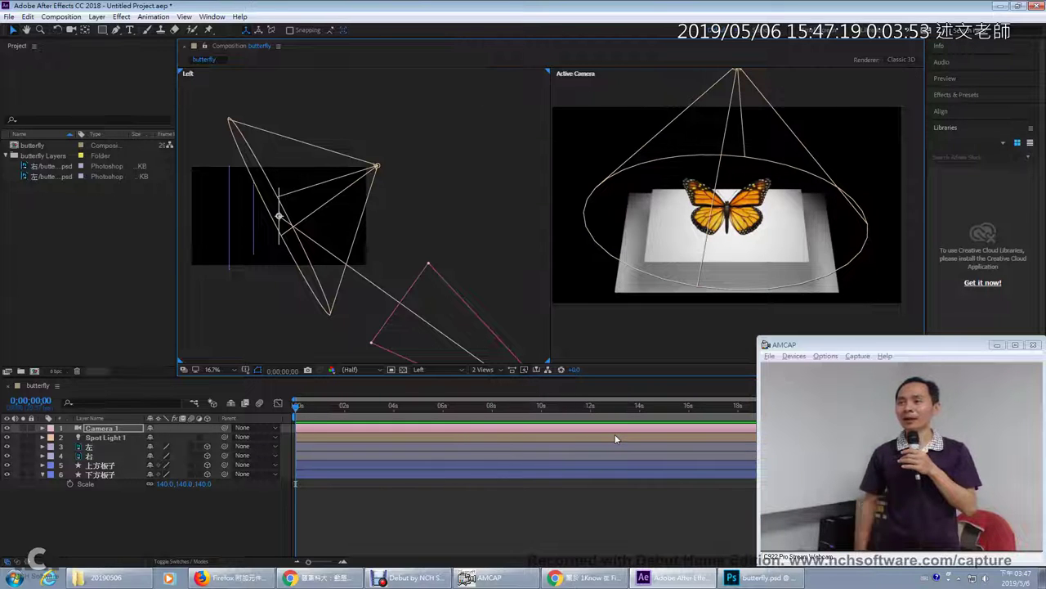
left_click_drag(460, 257, 468, 185)
key("comma")
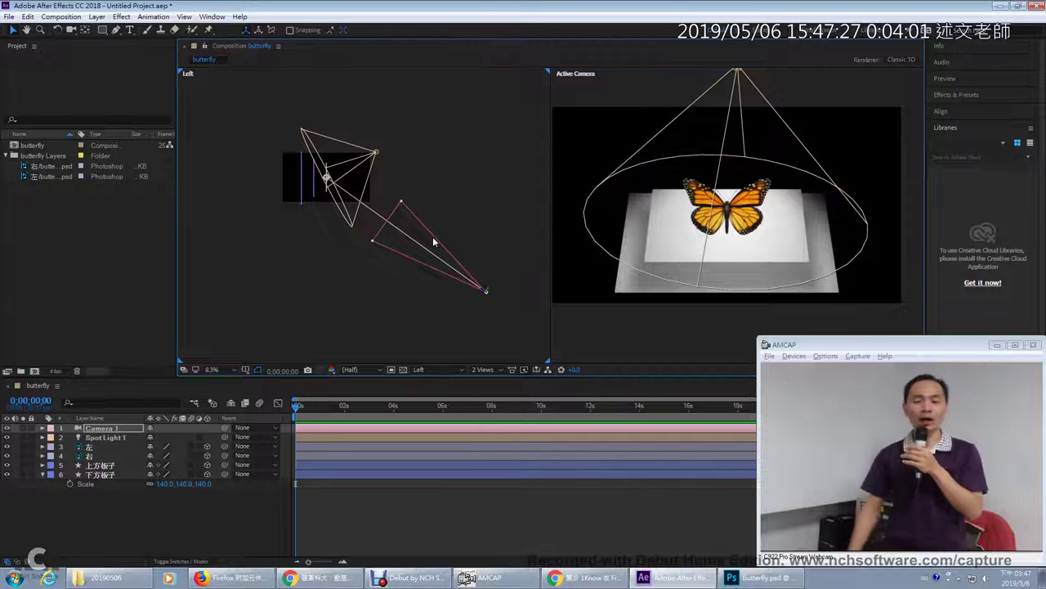
left_click(495, 230)
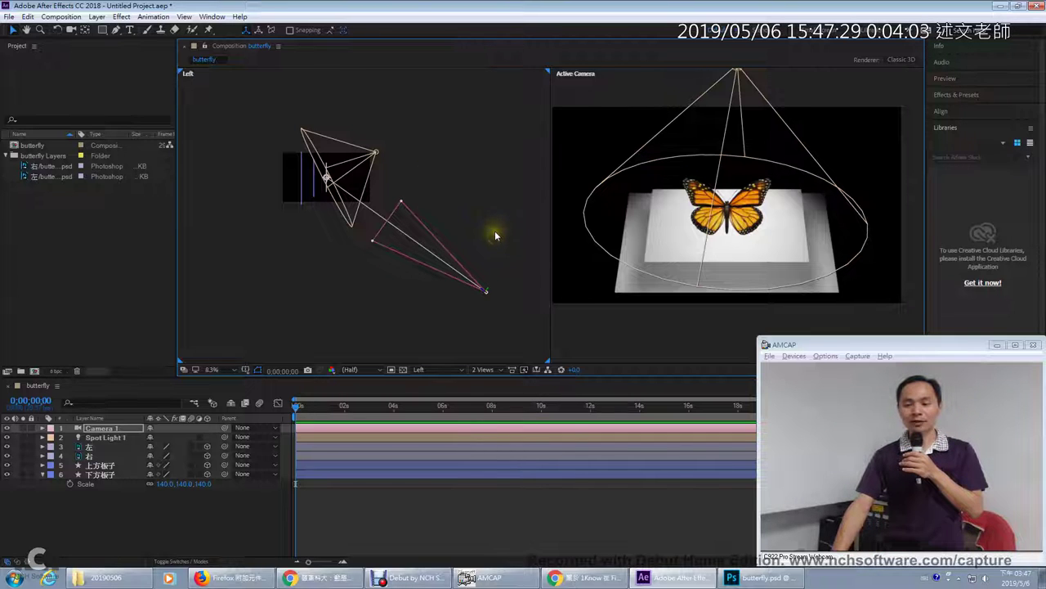
key("period")
key("h")
left_click_drag(496, 213, 502, 234)
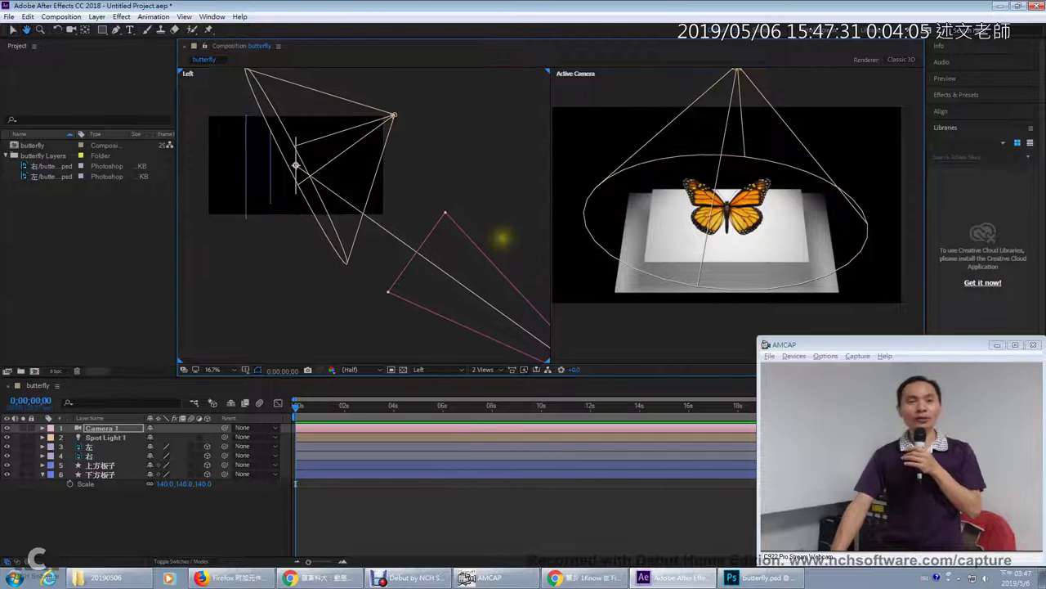
key("v")
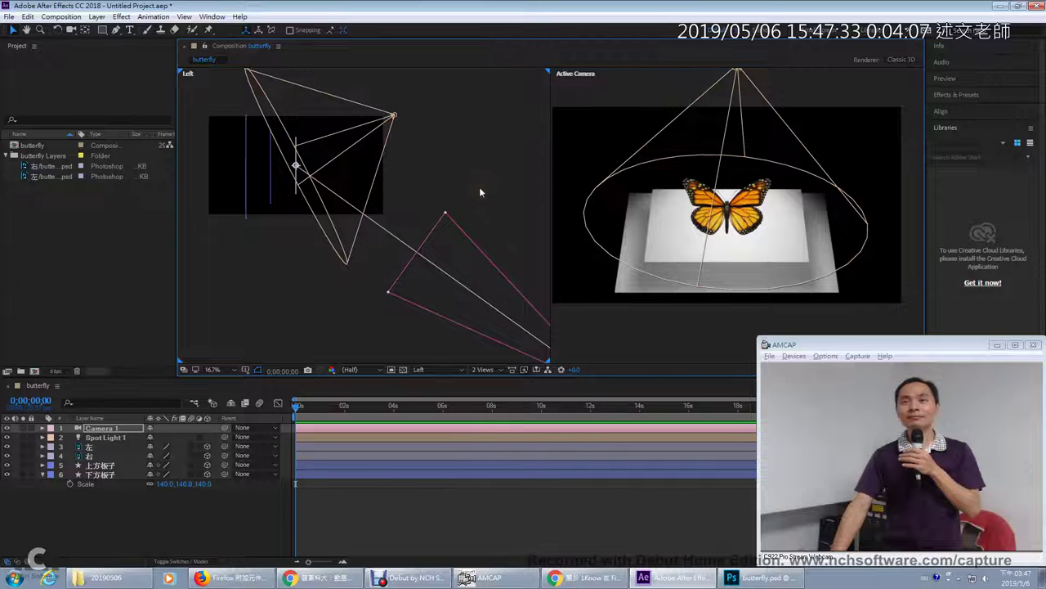
key("comma")
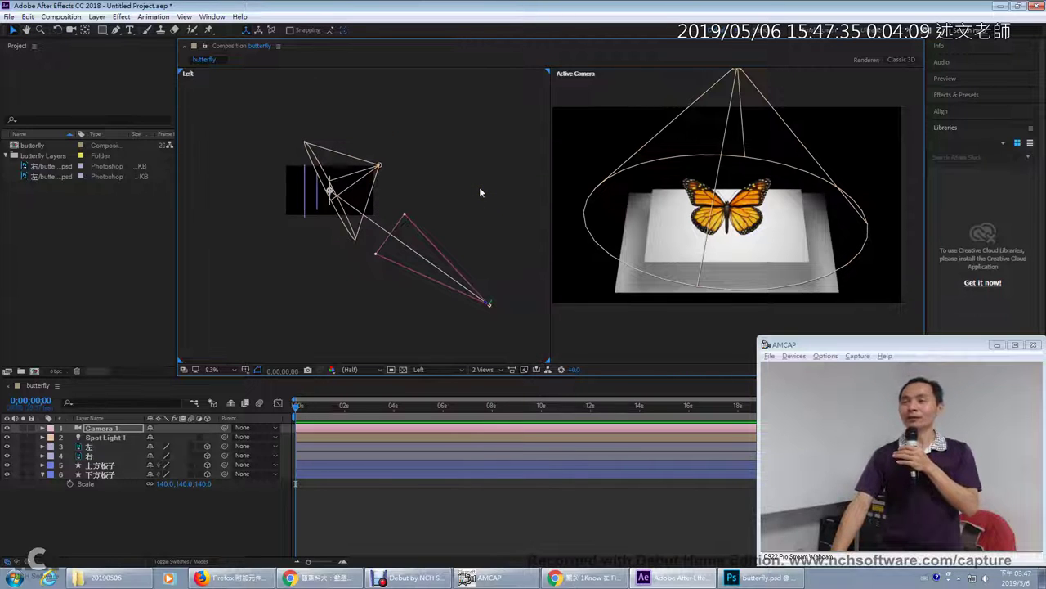